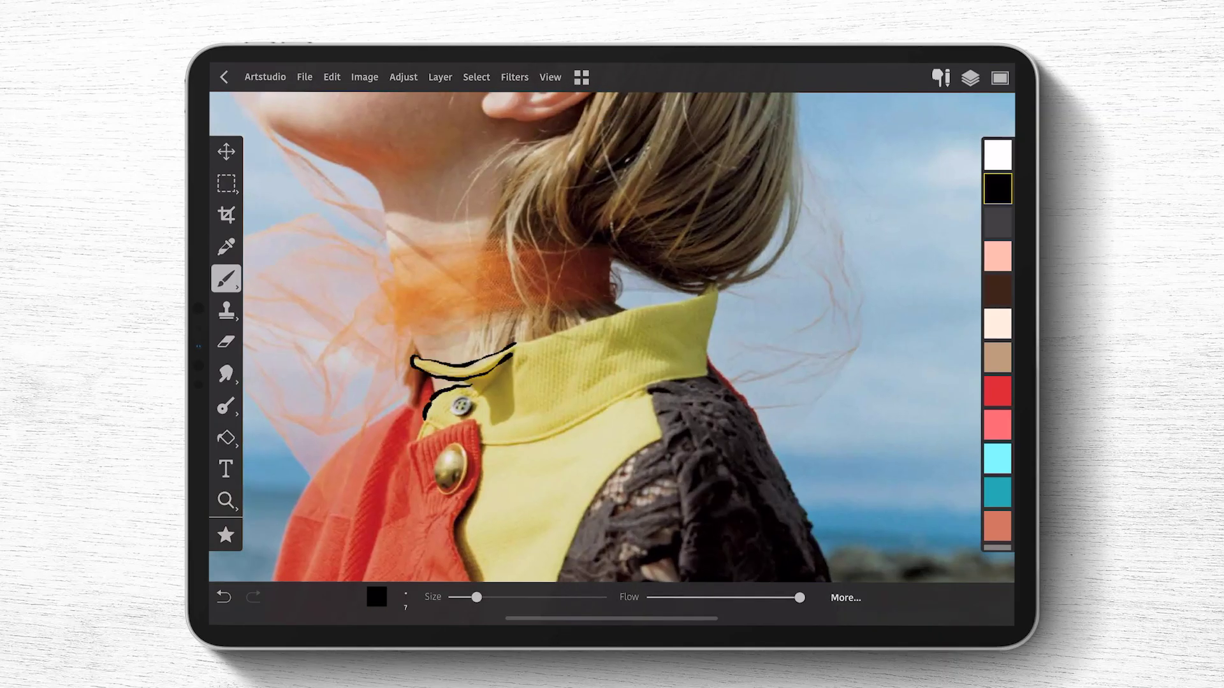
# Outline the red button flap, lower collar and the jacket's left edge in black ink.
pyautogui.moveTo(419, 490); pyautogui.dragTo(458, 548)
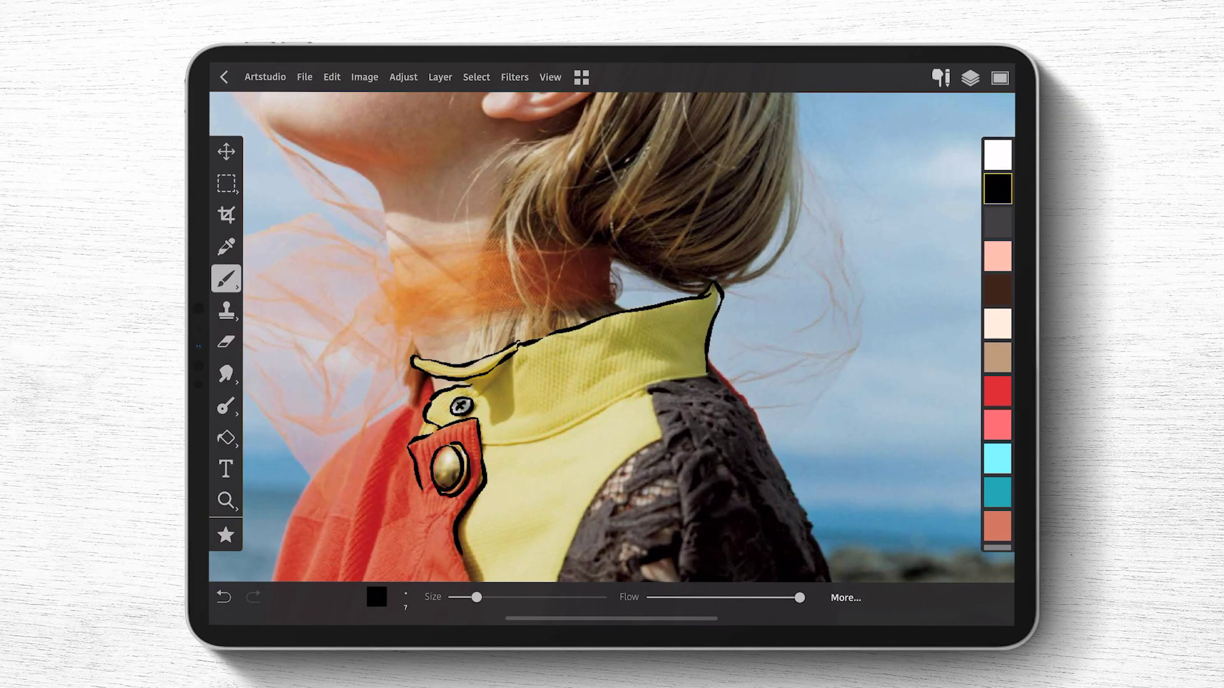
pyautogui.moveTo(492, 440); pyautogui.dragTo(685, 369)
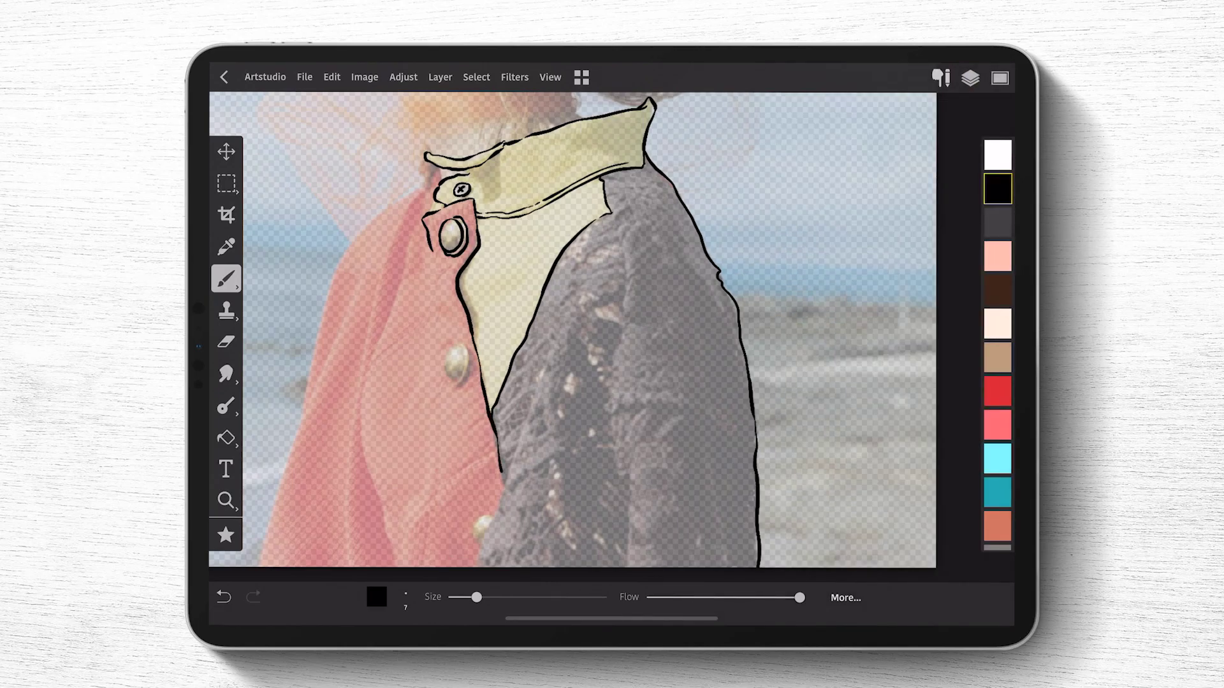
pyautogui.moveTo(605, 241); pyautogui.dragTo(505, 485)
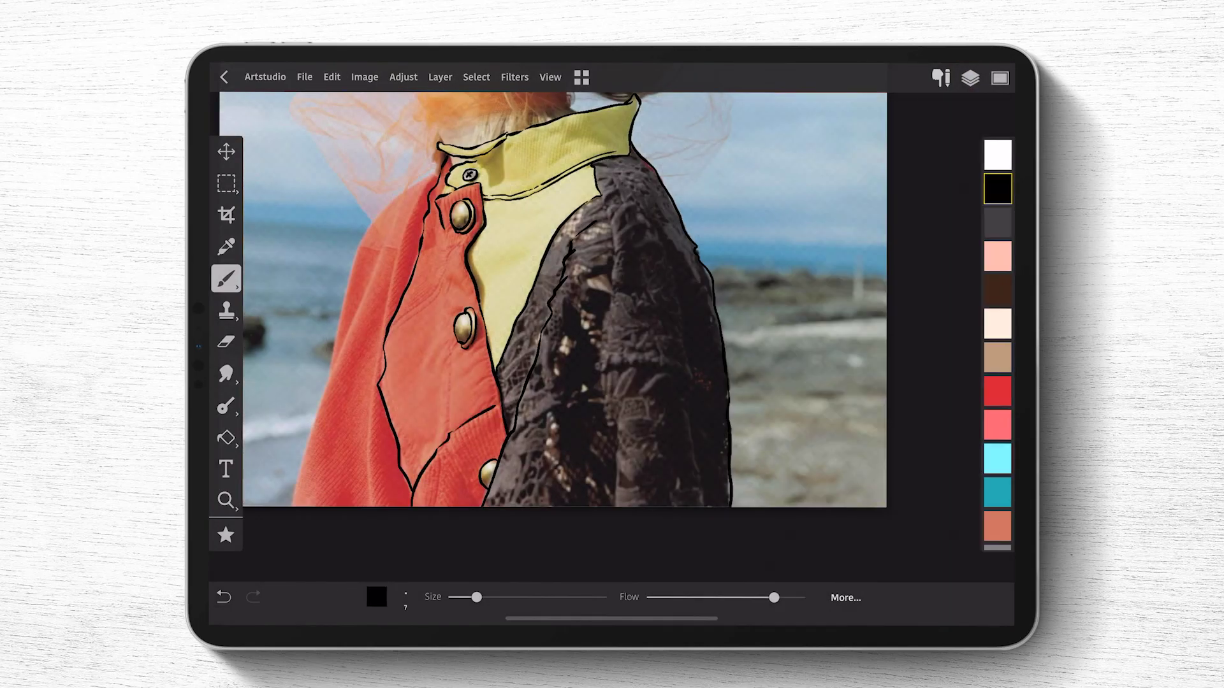
# Draw two black hatching strokes along the red jacket's folds, then undo the last one.
pyautogui.moveTo(440, 168); pyautogui.dragTo(376, 359)
pyautogui.moveTo(425, 183); pyautogui.dragTo(311, 413)
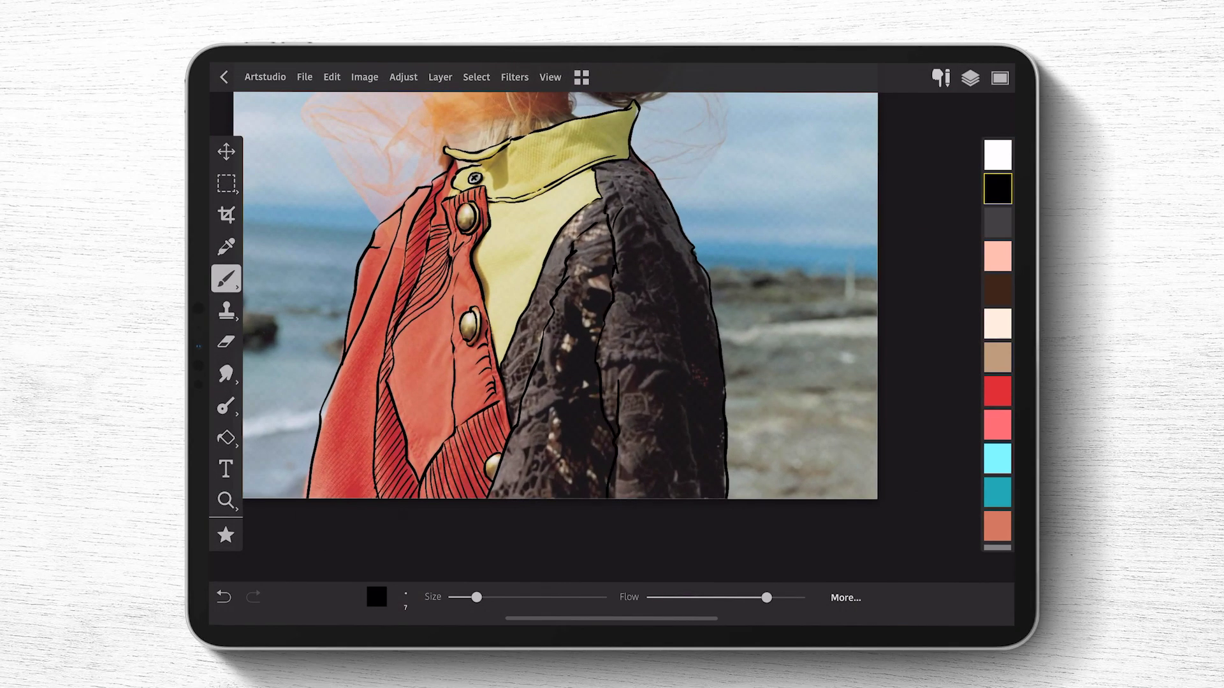
pyautogui.hotkey('ctrl', 'z')
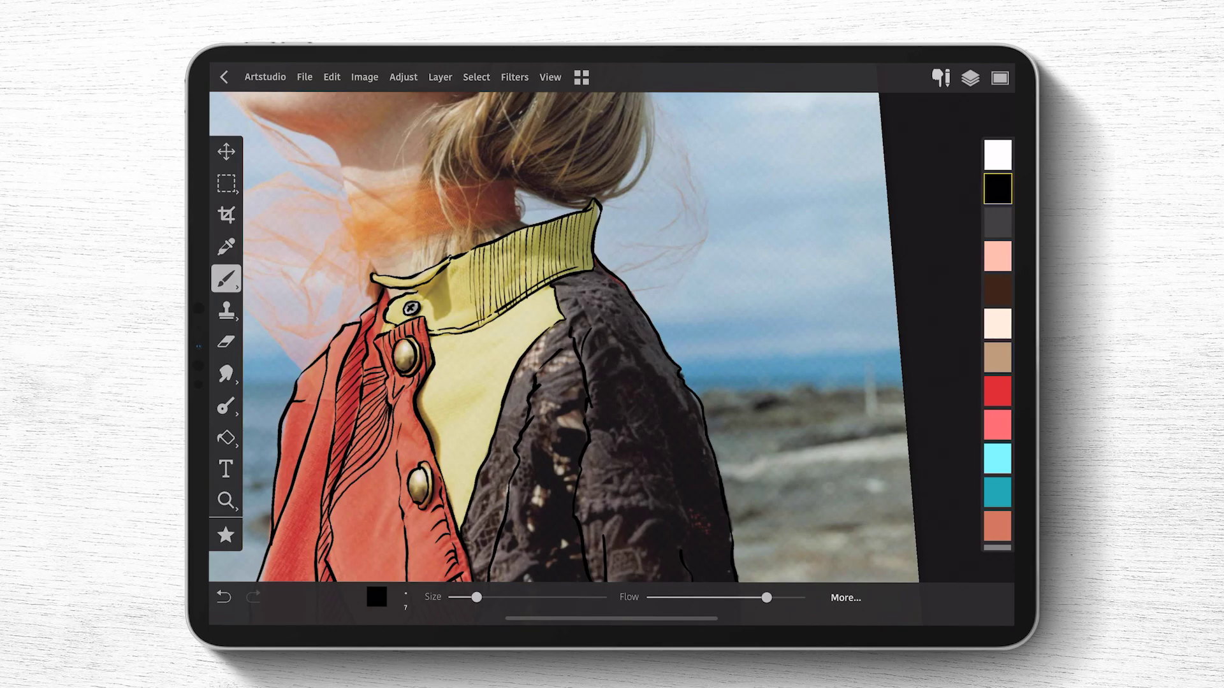